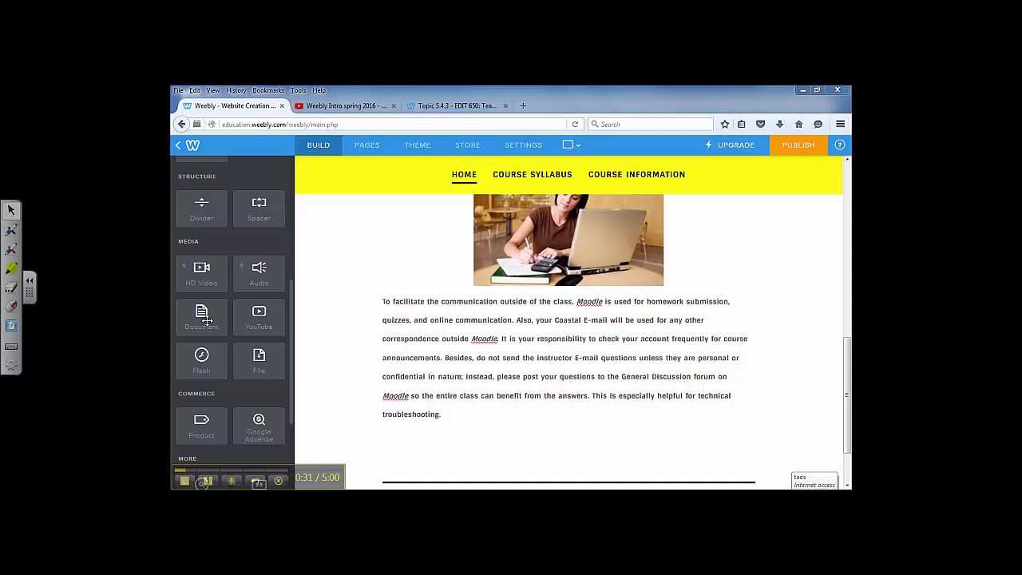
# Step: Add a Document element below the course text and upload the 2012-2013 Code of Student Conduct PDF into it
pyautogui.moveTo(201, 312); pyautogui.dragTo(550, 445)
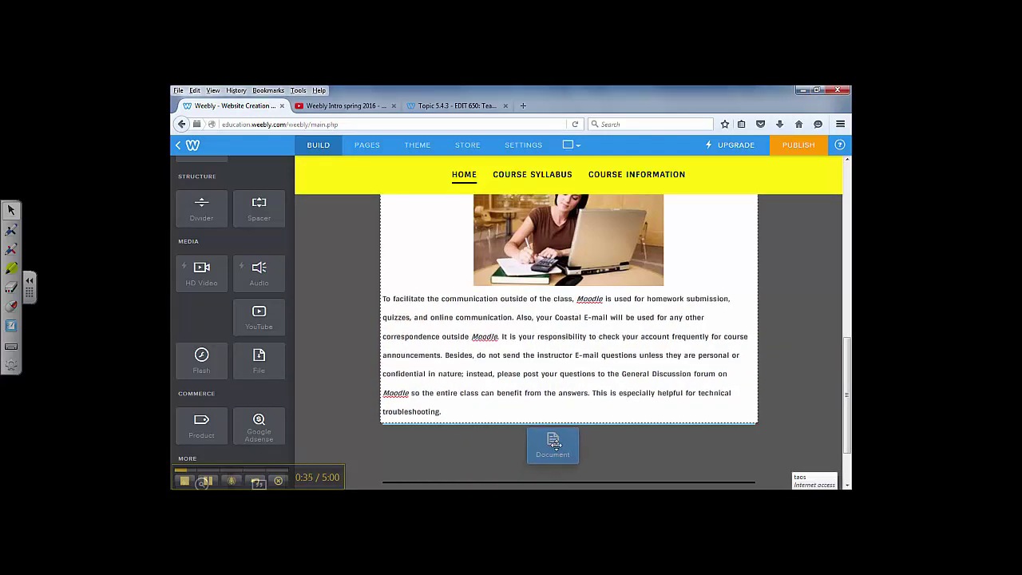
pyautogui.moveTo(551, 446); pyautogui.dragTo(553, 447)
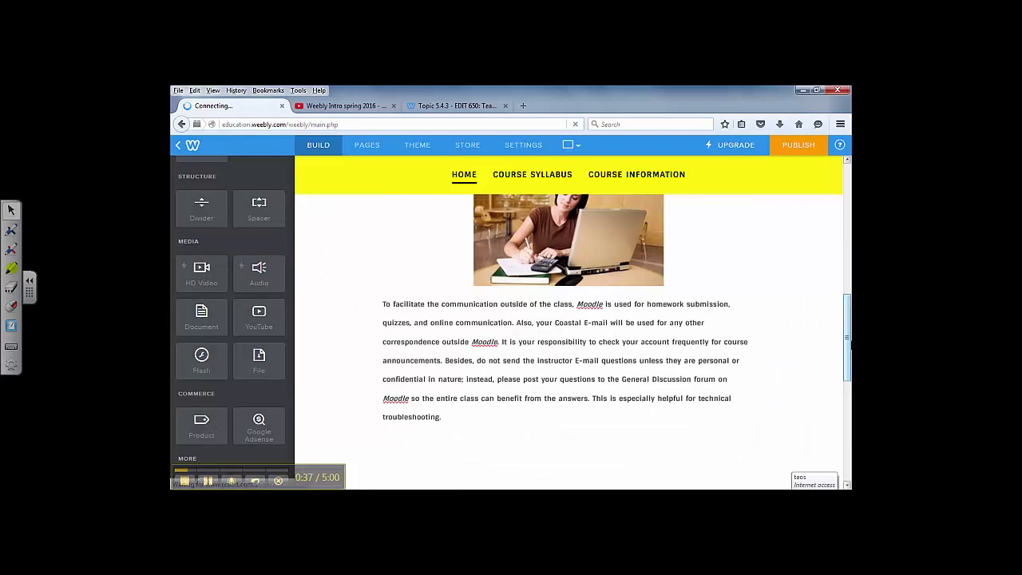
pyautogui.moveTo(847, 339); pyautogui.dragTo(846, 401)
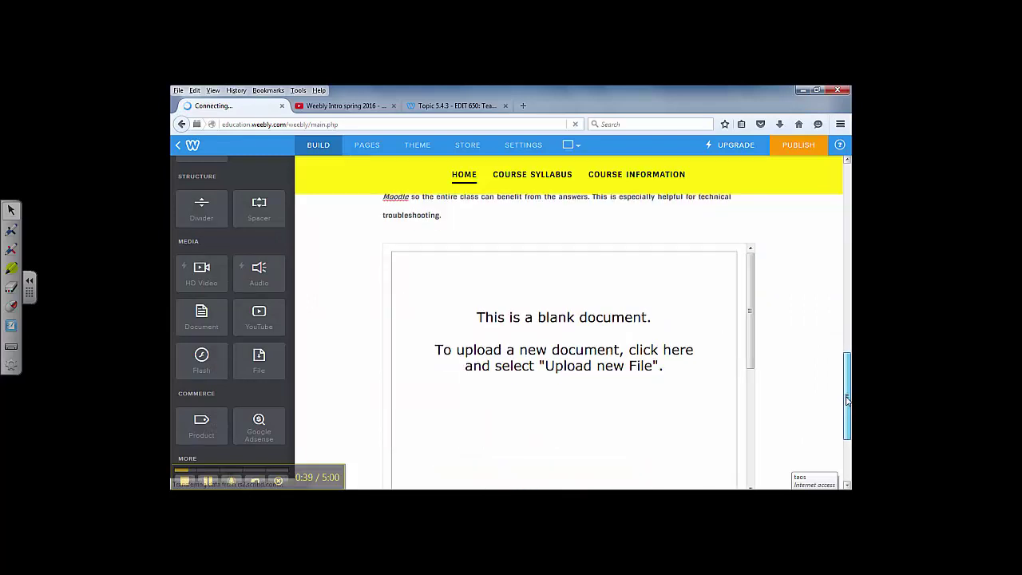
pyautogui.click(526, 403)
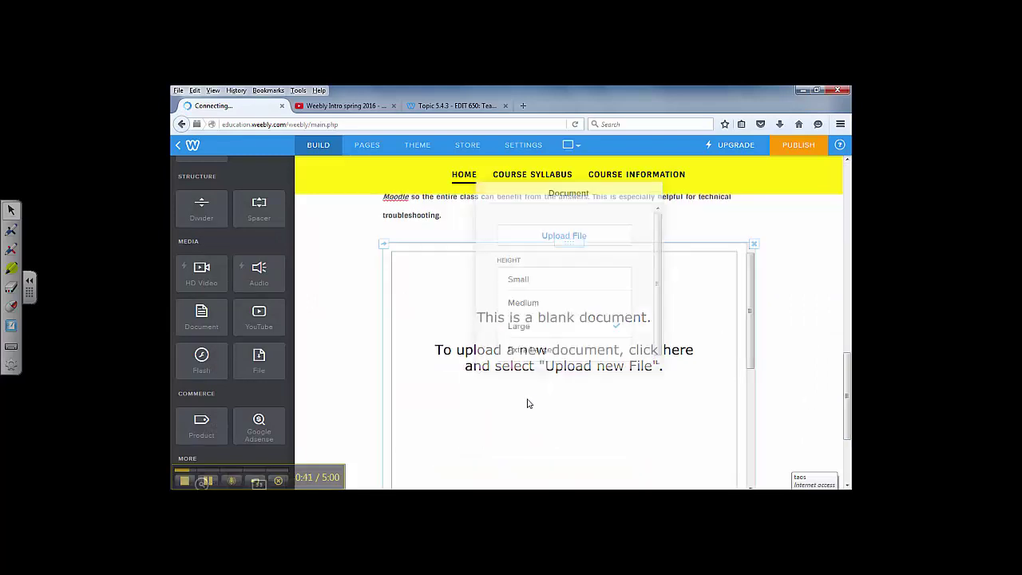
pyautogui.click(570, 219)
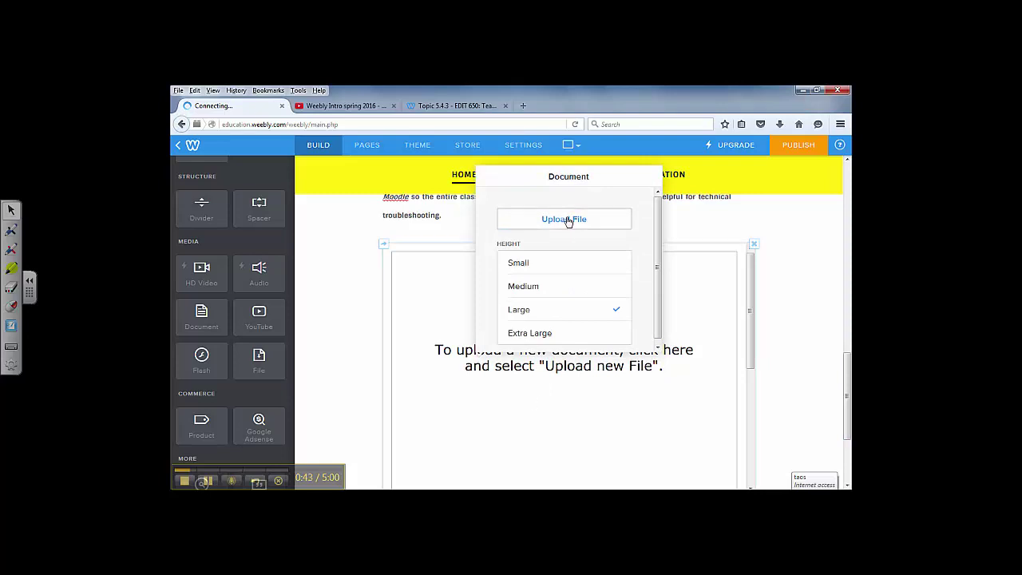
pyautogui.click(515, 347)
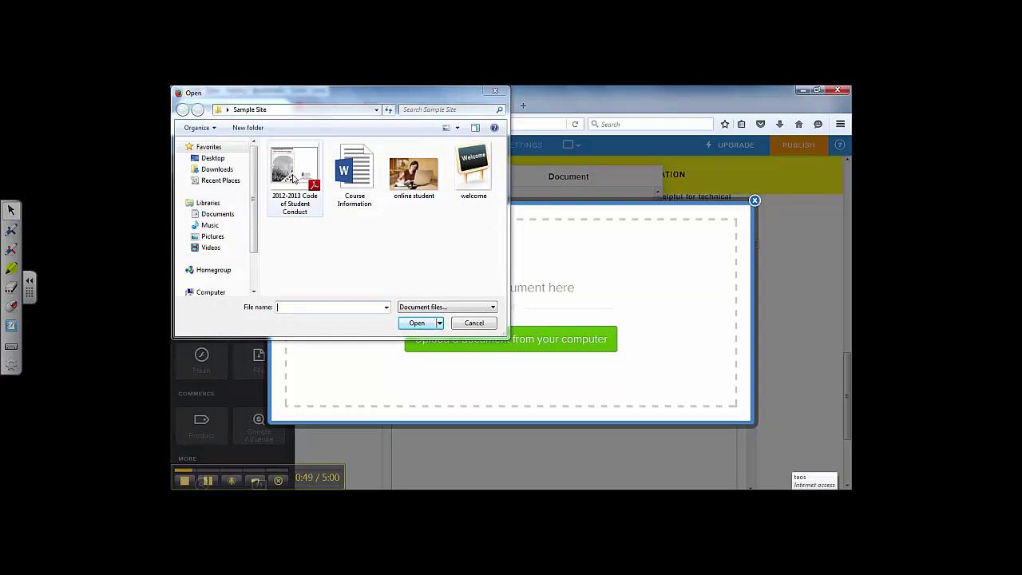
pyautogui.click(293, 177)
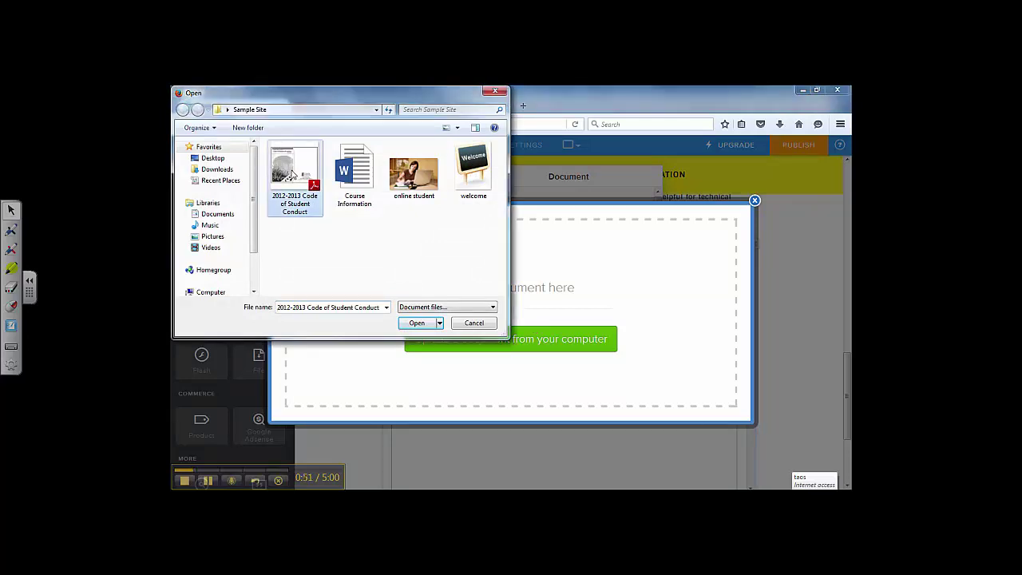
pyautogui.click(418, 323)
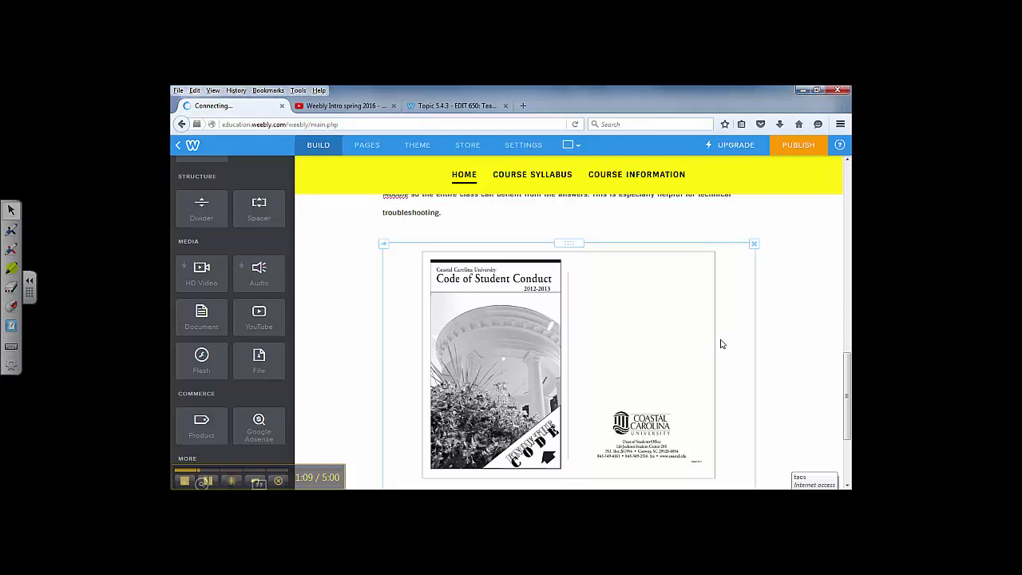
# Step: Add a File element under the PDF preview and upload 2012-2013_code_of_student_conduct.pdf as its download
pyautogui.moveTo(848, 385); pyautogui.dragTo(848, 392)
pyautogui.scroll(-2, 848, 391)
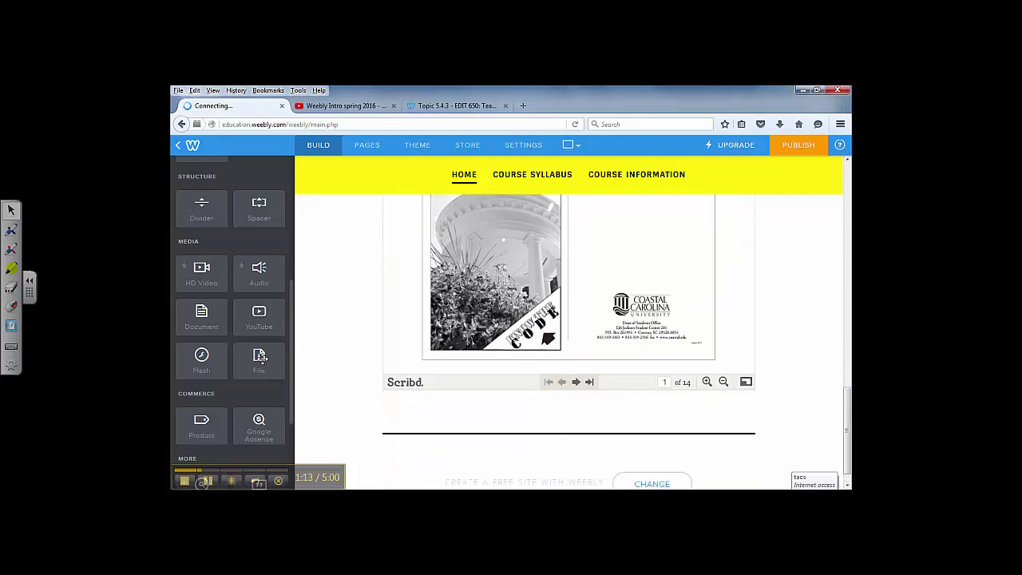
pyautogui.moveTo(260, 357)
pyautogui.mouseDown()
pyautogui.moveTo(427, 411)
pyautogui.moveTo(545, 417)
pyautogui.mouseUp()
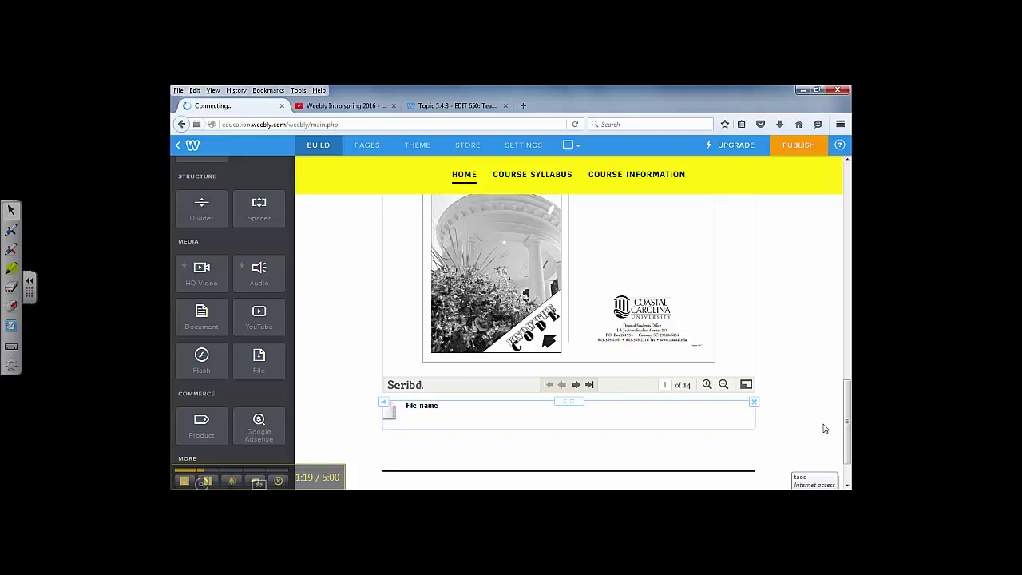
pyautogui.click(446, 417)
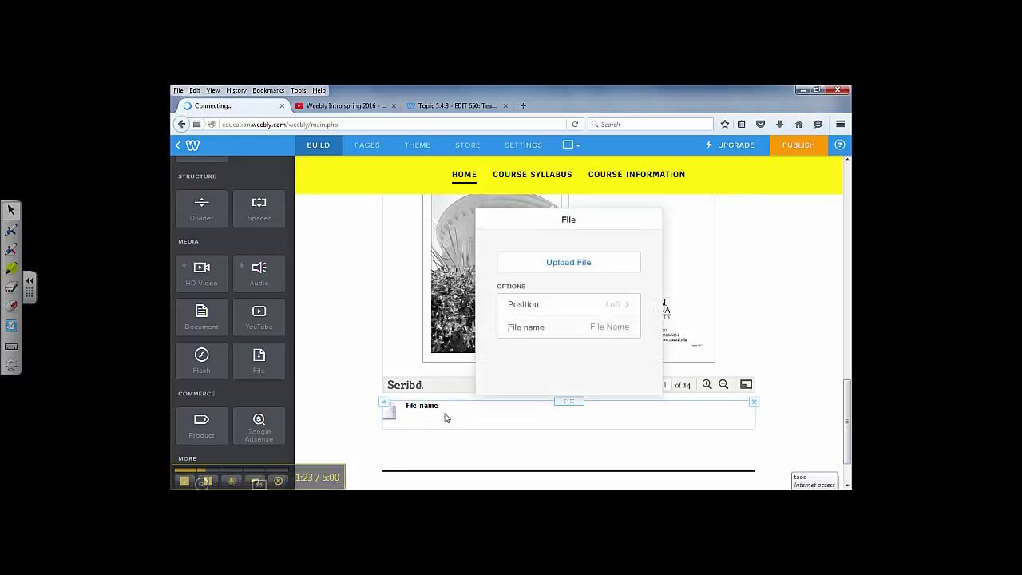
pyautogui.click(585, 264)
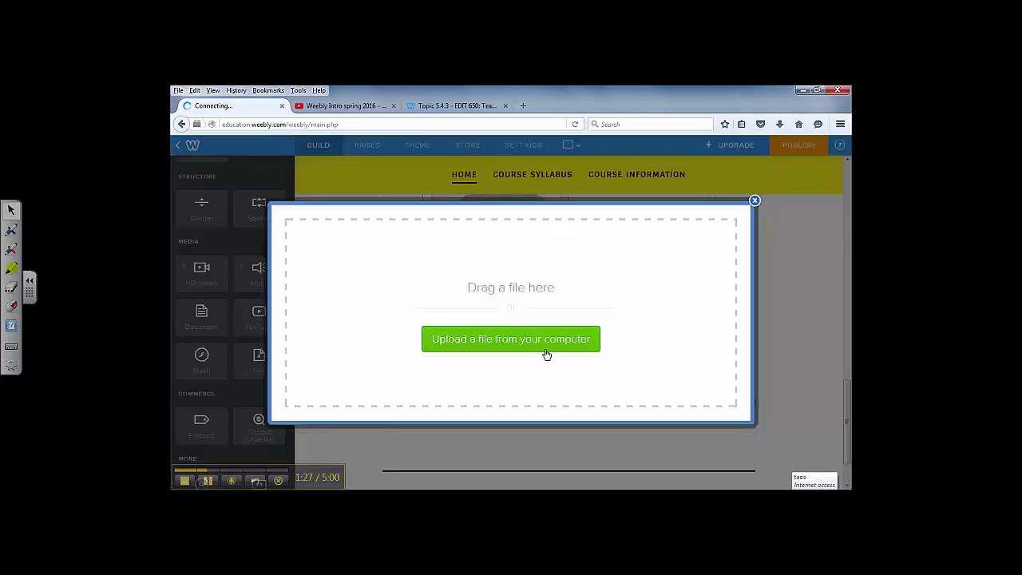
pyautogui.click(515, 340)
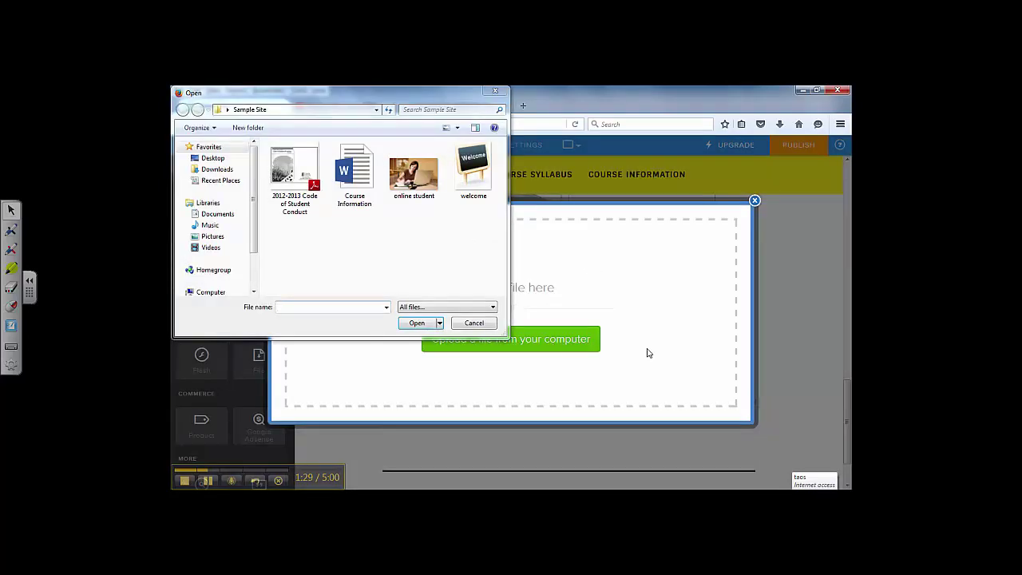
pyautogui.click(291, 180)
pyautogui.click(420, 324)
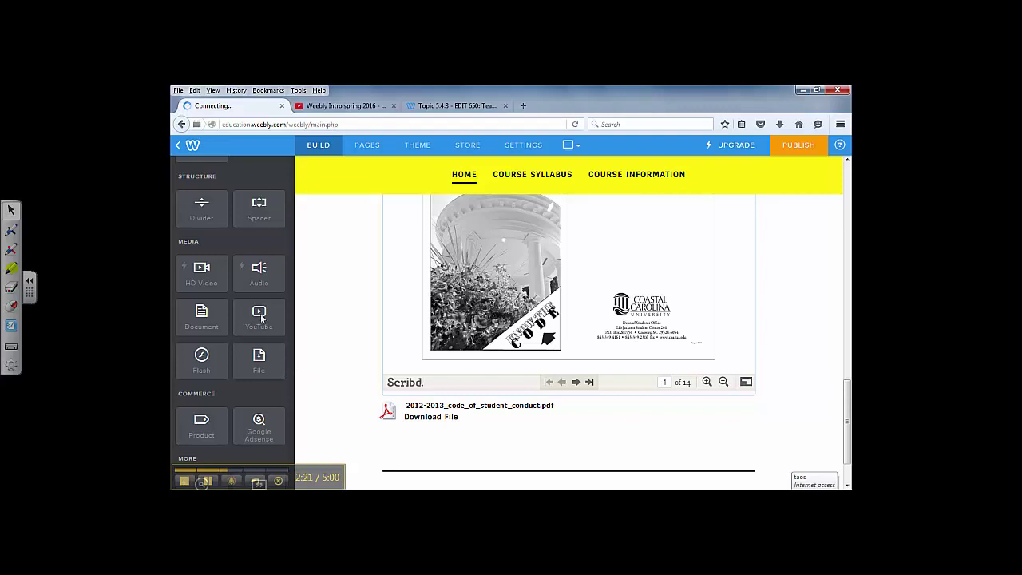
# Step: Drop an Embed Code block below the download link and open it for custom HTML editing
pyautogui.scroll(5, 261, 336)
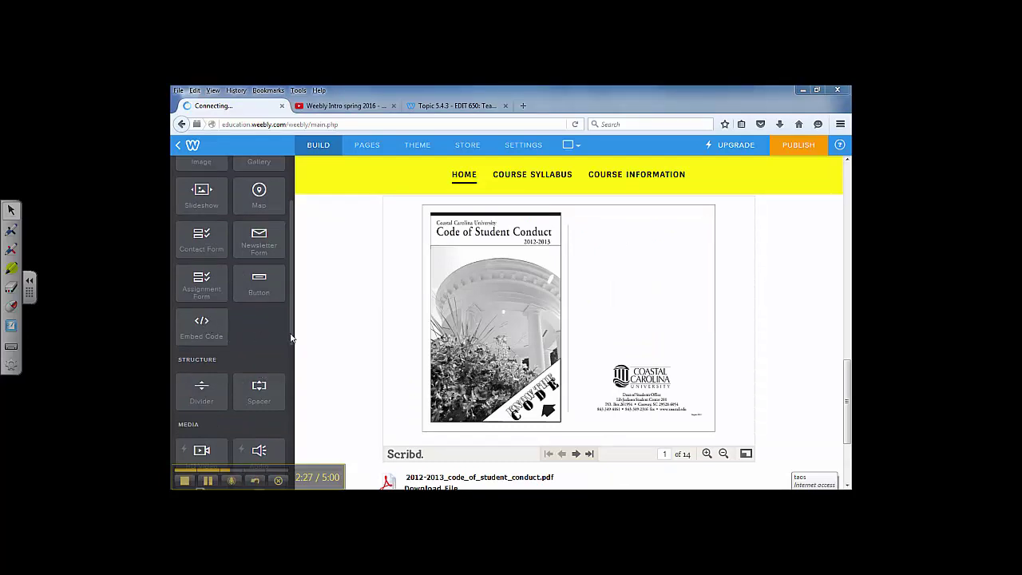
pyautogui.scroll(-2, 280, 342)
pyautogui.scroll(-2, 275, 343)
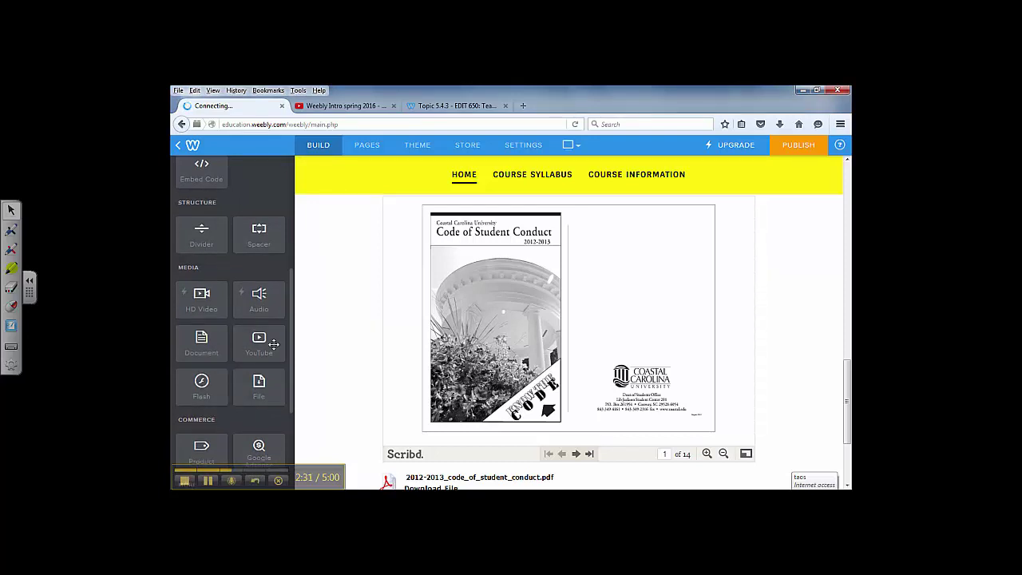
pyautogui.scroll(3, 292, 337)
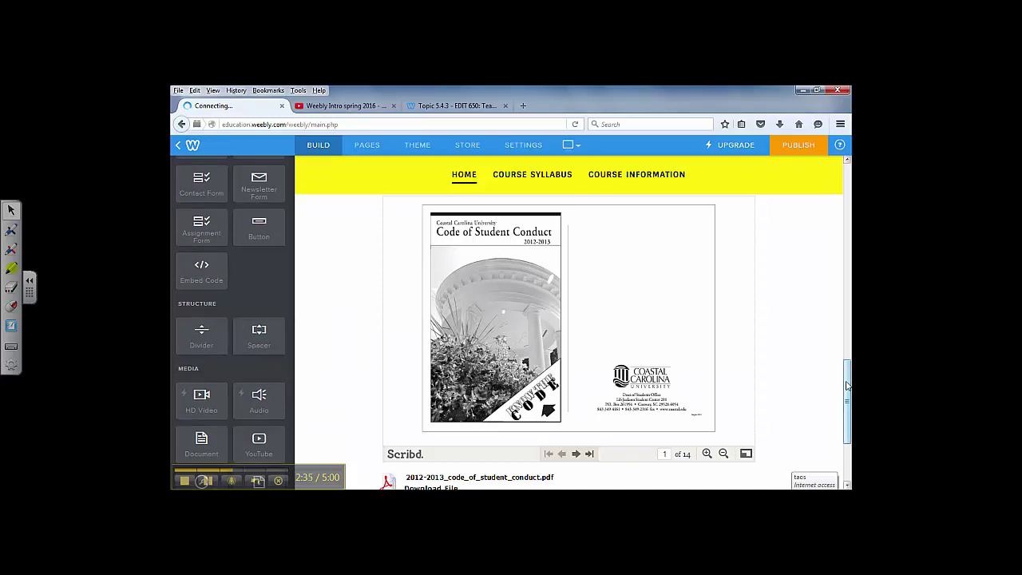
pyautogui.scroll(-3, 215, 279)
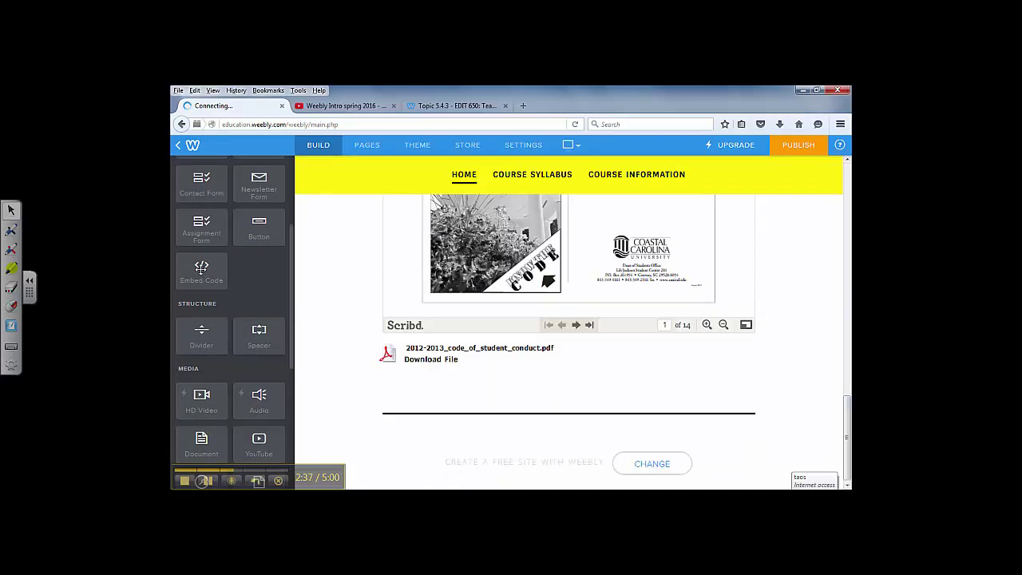
pyautogui.moveTo(201, 269); pyautogui.dragTo(557, 406)
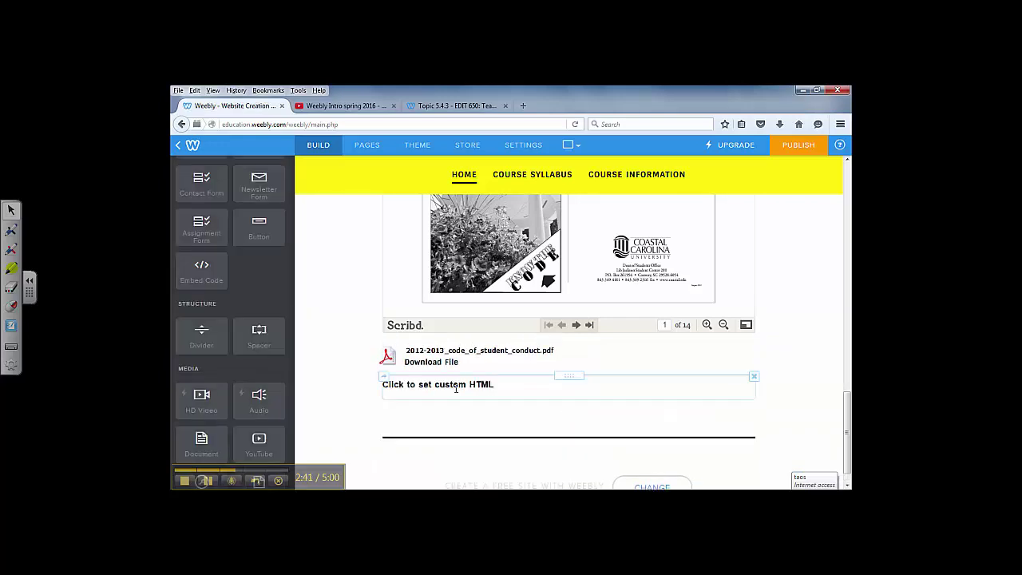
pyautogui.click(527, 388)
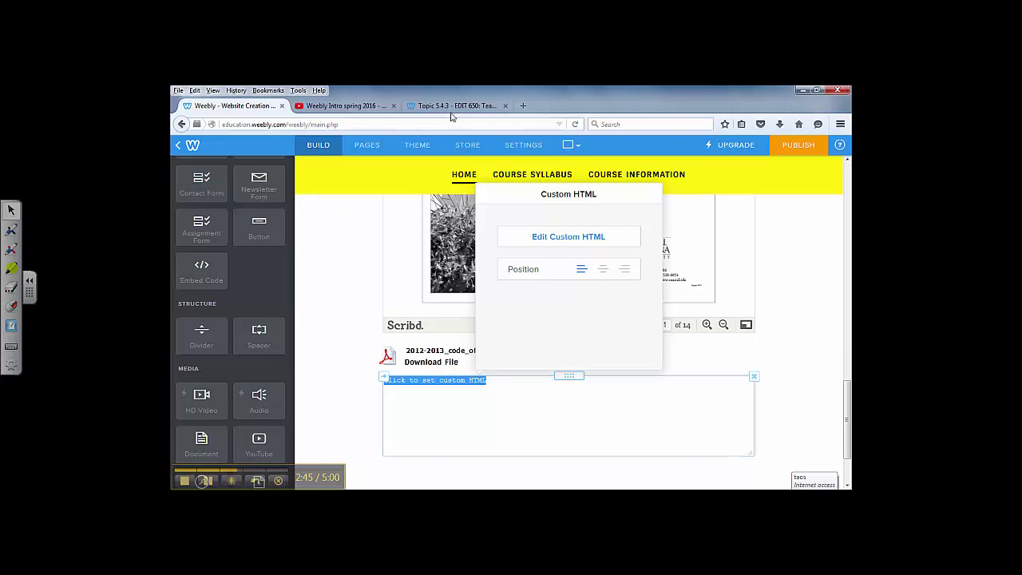
# Step: Select and copy the iframe embed code of the 'Weebly Intro spring 2016' YouTube video
pyautogui.click(353, 106)
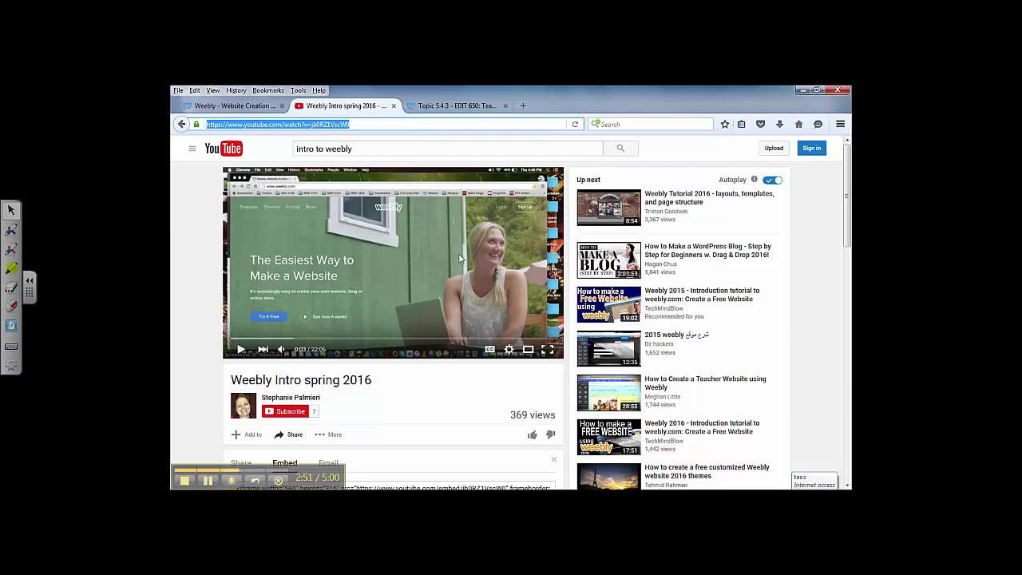
pyautogui.moveTo(849, 240); pyautogui.dragTo(849, 268)
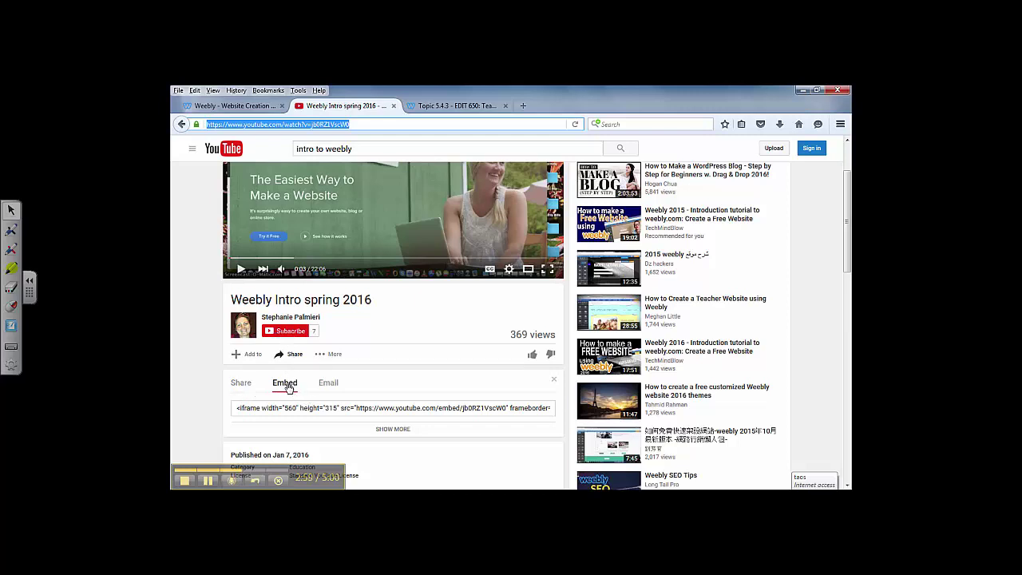
pyautogui.click(295, 392)
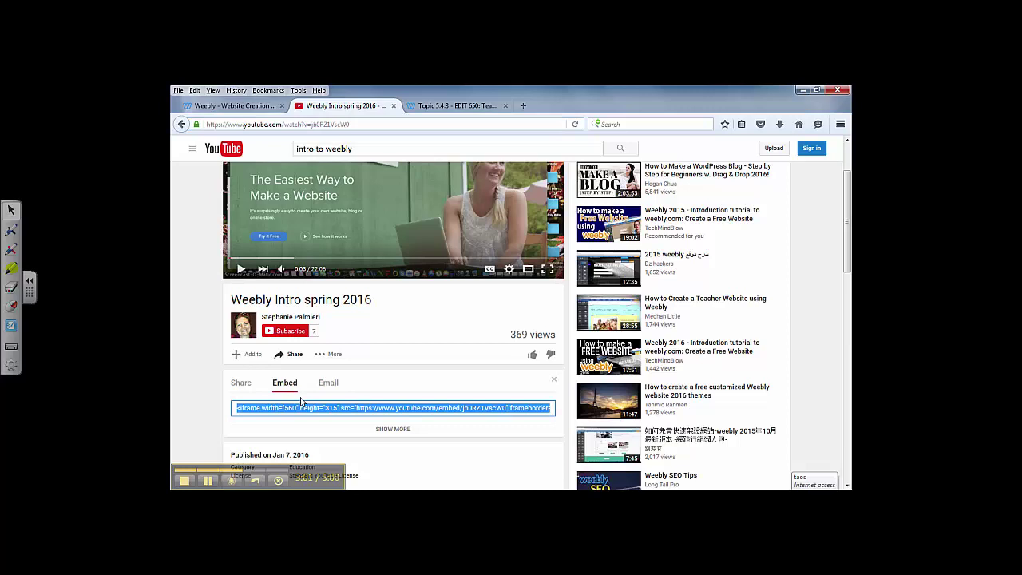
# Step: Paste the 'Weebly Intro spring 2016' embed code into the custom HTML block so the player renders
pyautogui.click(240, 105)
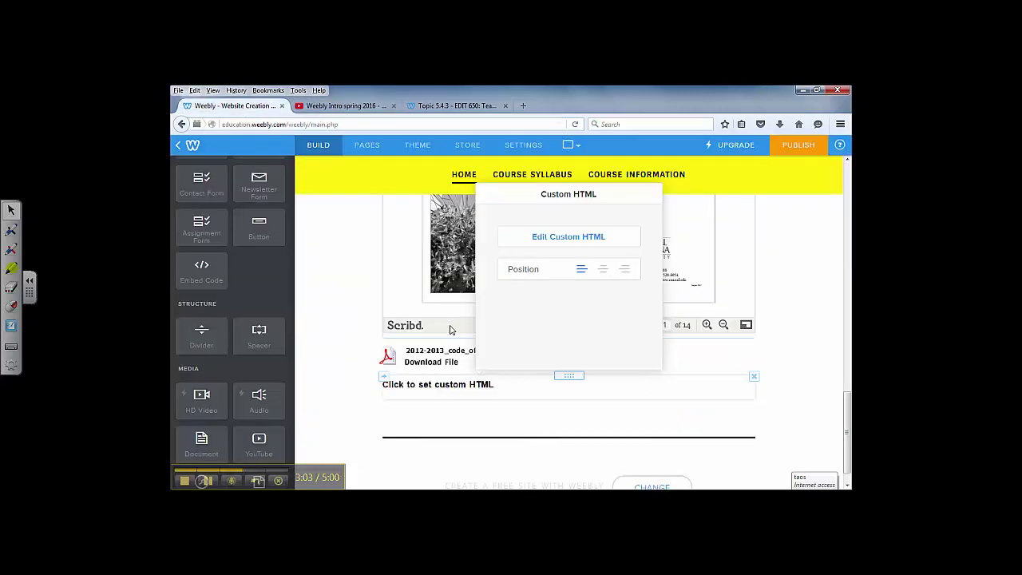
pyautogui.click(554, 237)
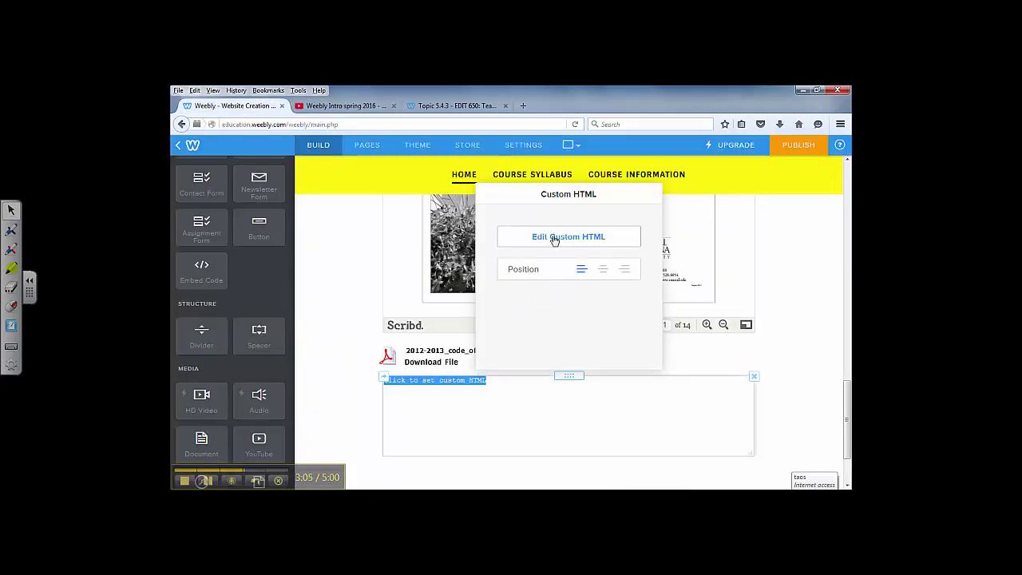
pyautogui.hotkey('ctrl', 'v')
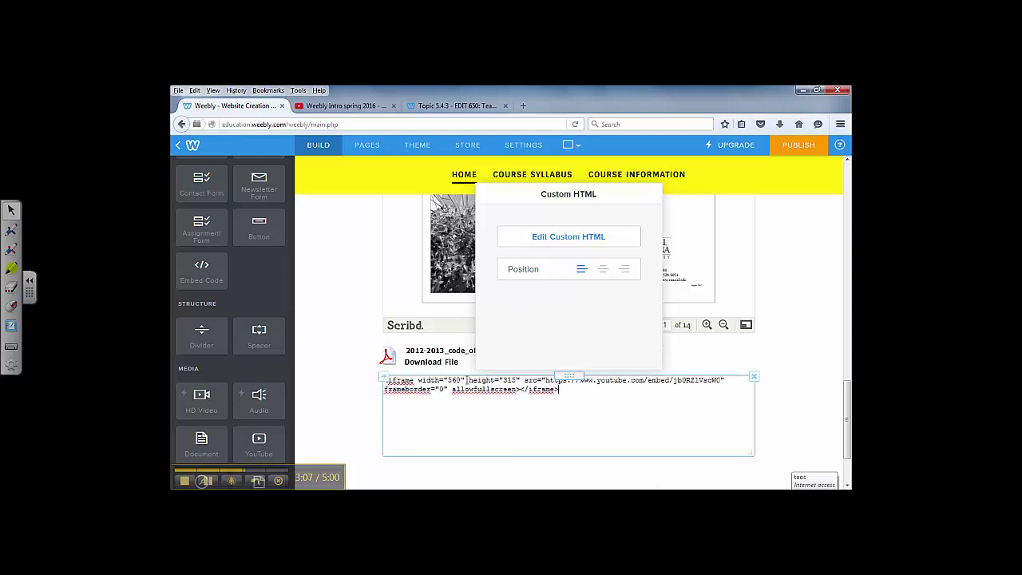
pyautogui.click(341, 383)
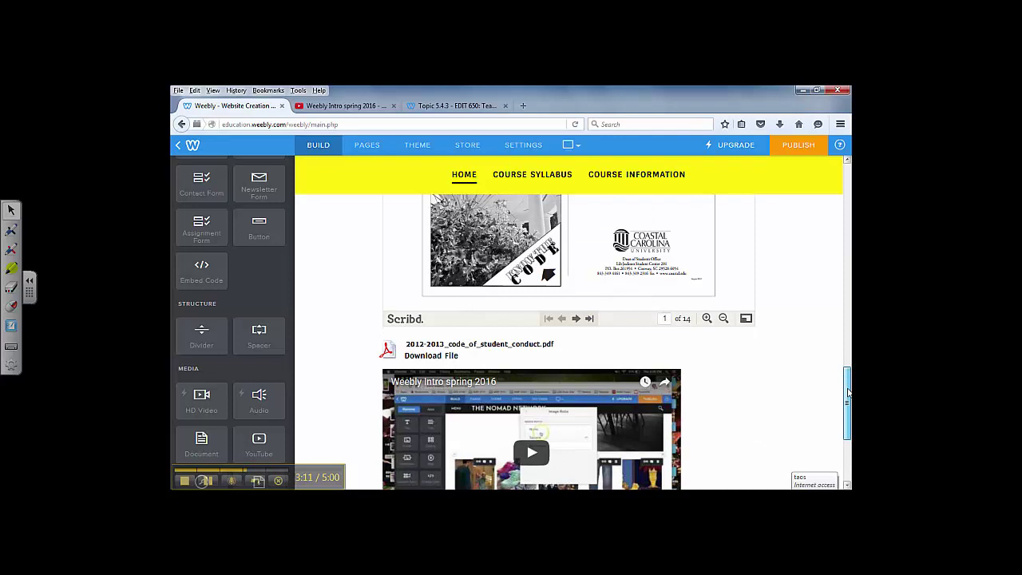
pyautogui.scroll(-3, 606, 355)
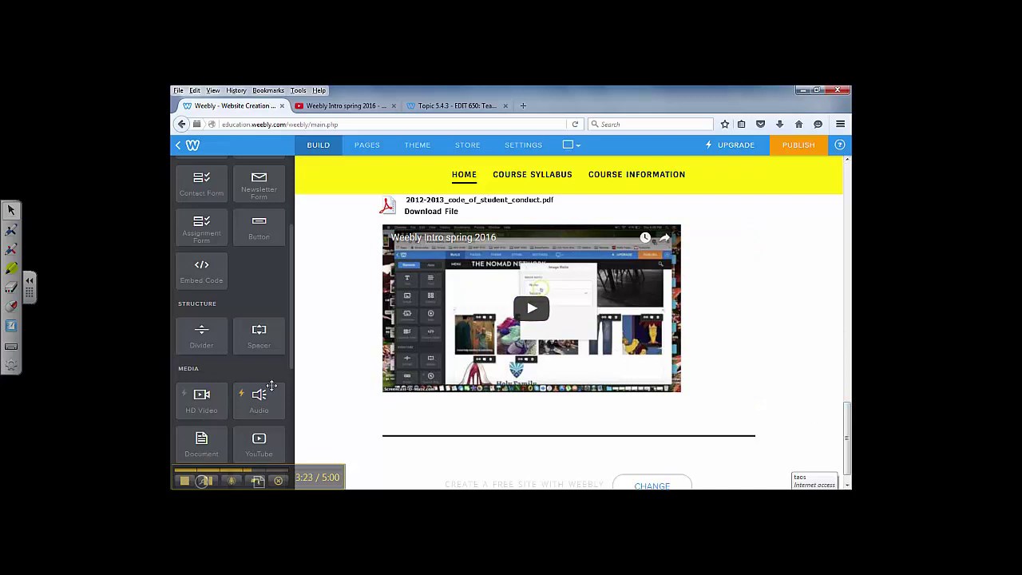
# Step: Add a YouTube element below the first video and ready its empty video URL field
pyautogui.scroll(-1, 270, 336)
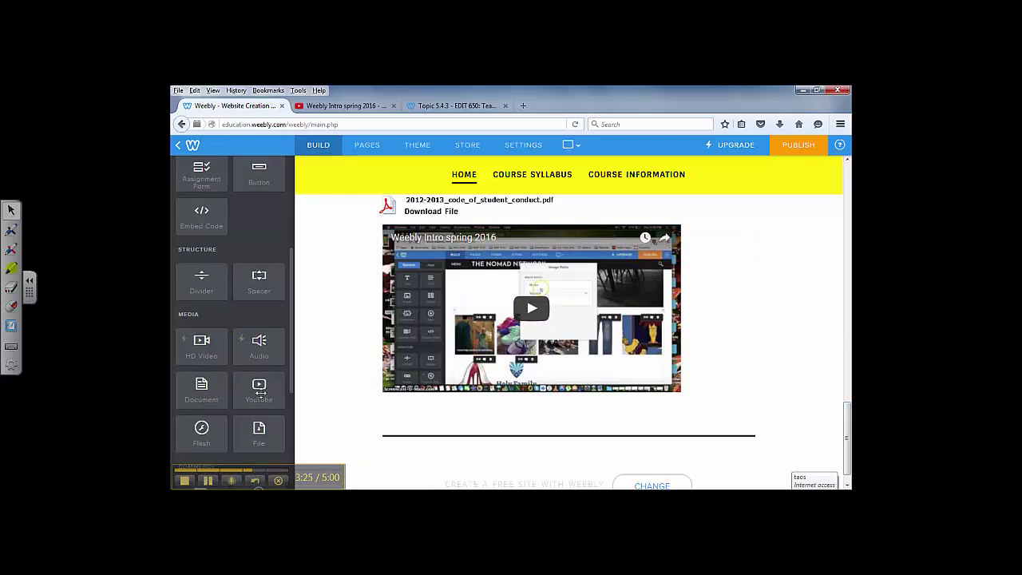
pyautogui.moveTo(259, 386); pyautogui.dragTo(535, 431)
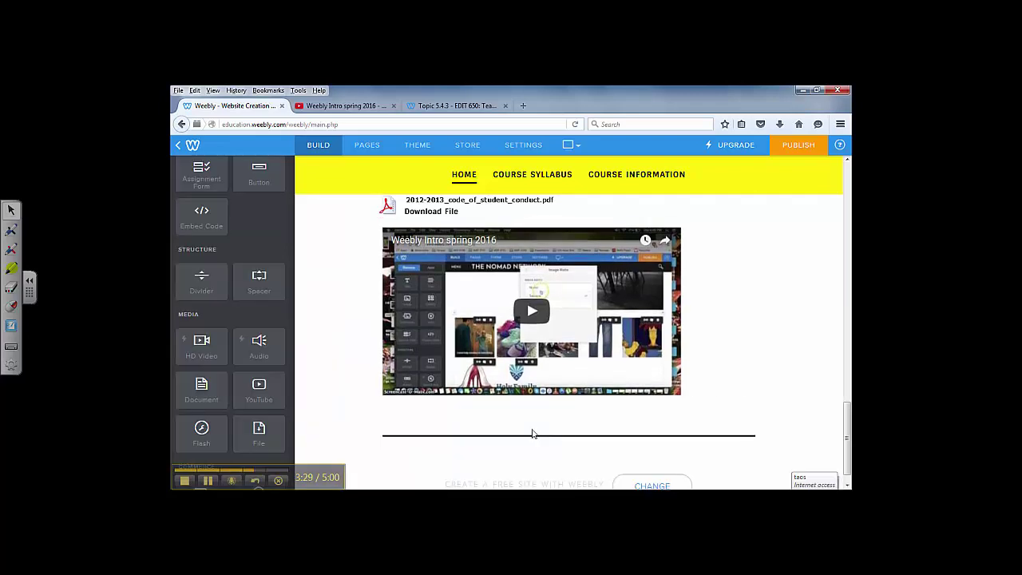
pyautogui.scroll(-3, 531, 429)
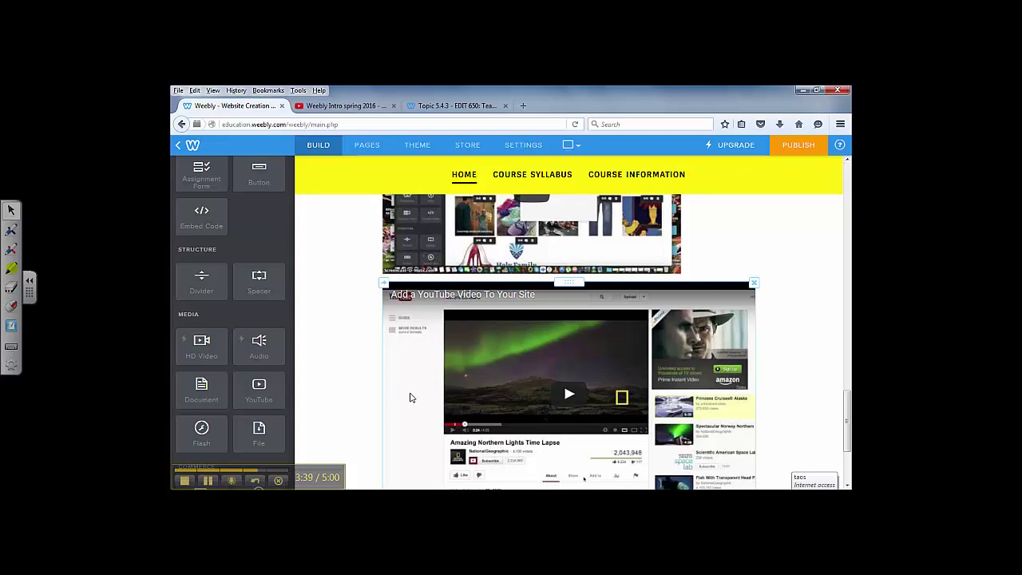
pyautogui.click(409, 399)
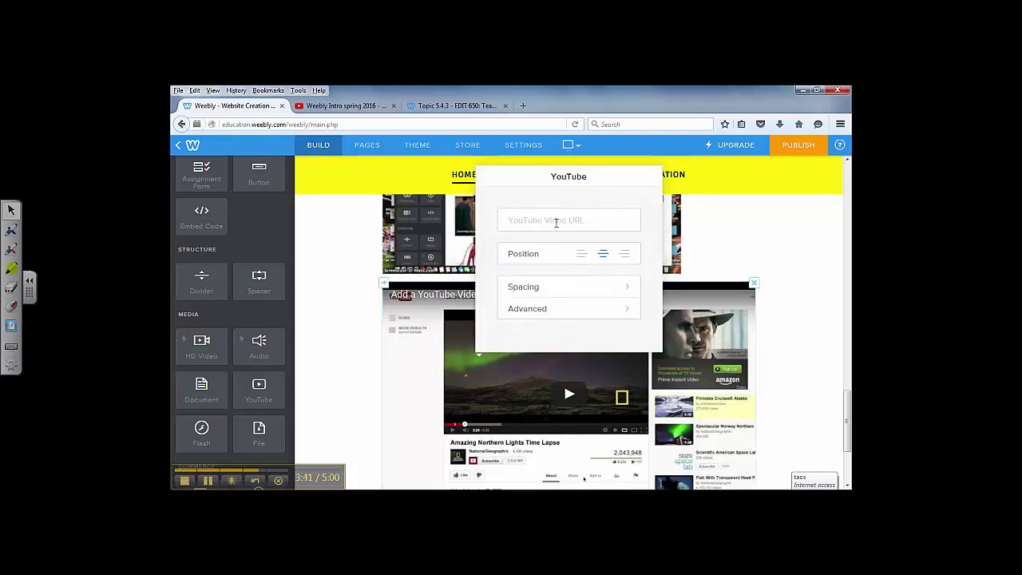
pyautogui.click(573, 224)
pyautogui.click(346, 107)
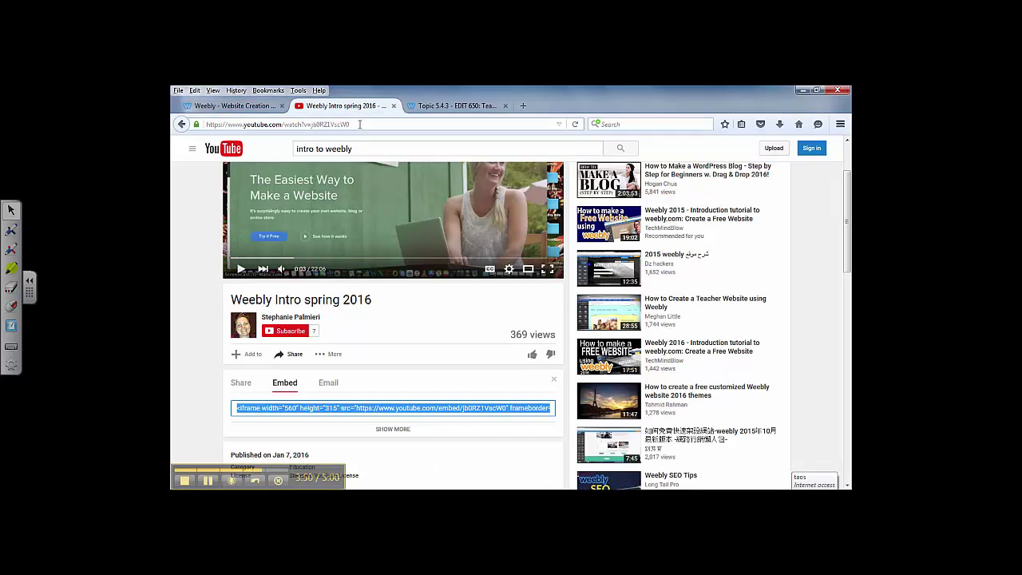
# Step: Select the 'Weebly Intro spring 2016' watch-page address in the browser address bar
pyautogui.click(360, 125)
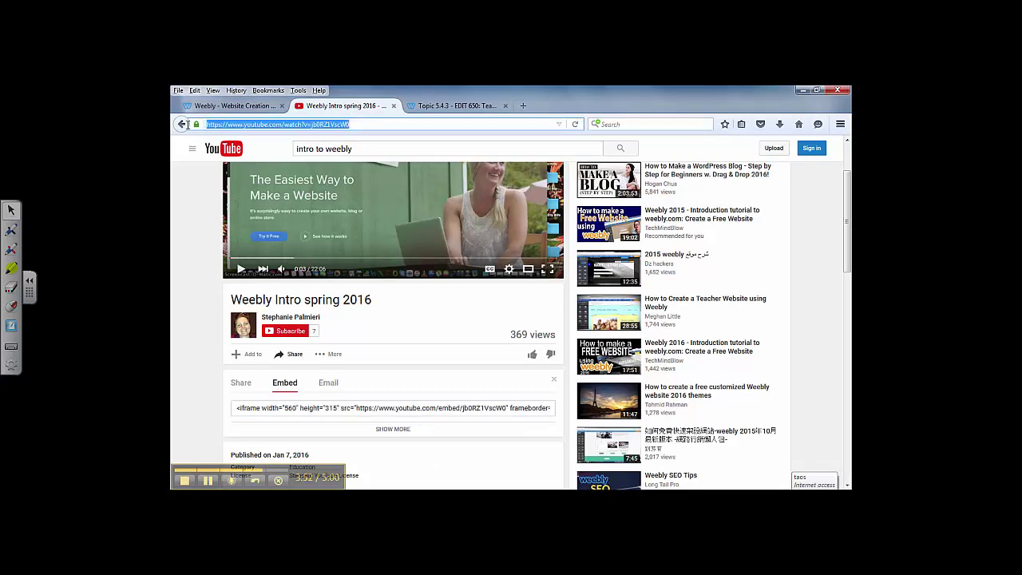
# Step: Paste the video URL into the YouTube element and scroll to check both embedded videos
pyautogui.click(253, 108)
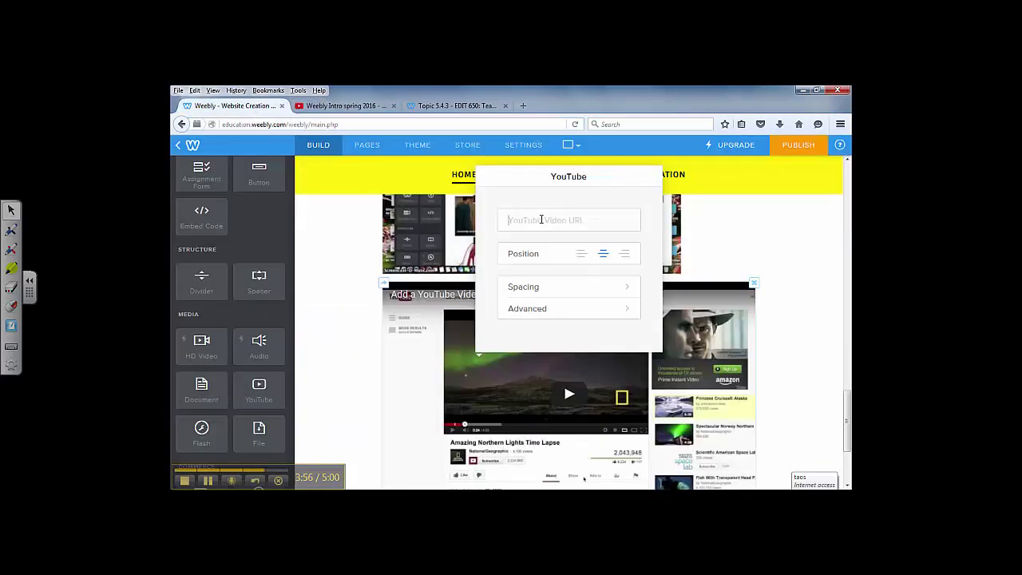
pyautogui.hotkey('ctrl', 'v')
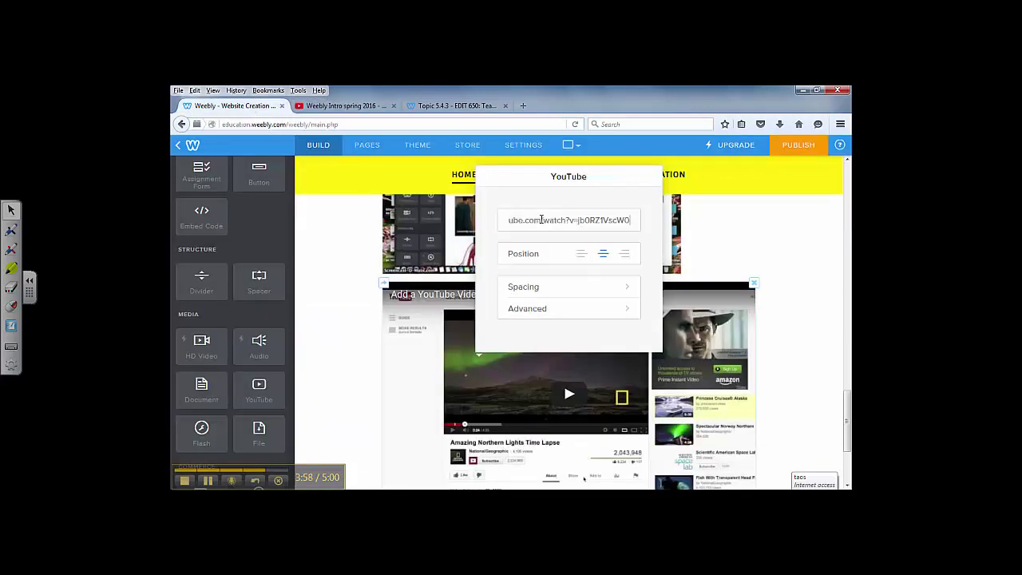
pyautogui.click(342, 331)
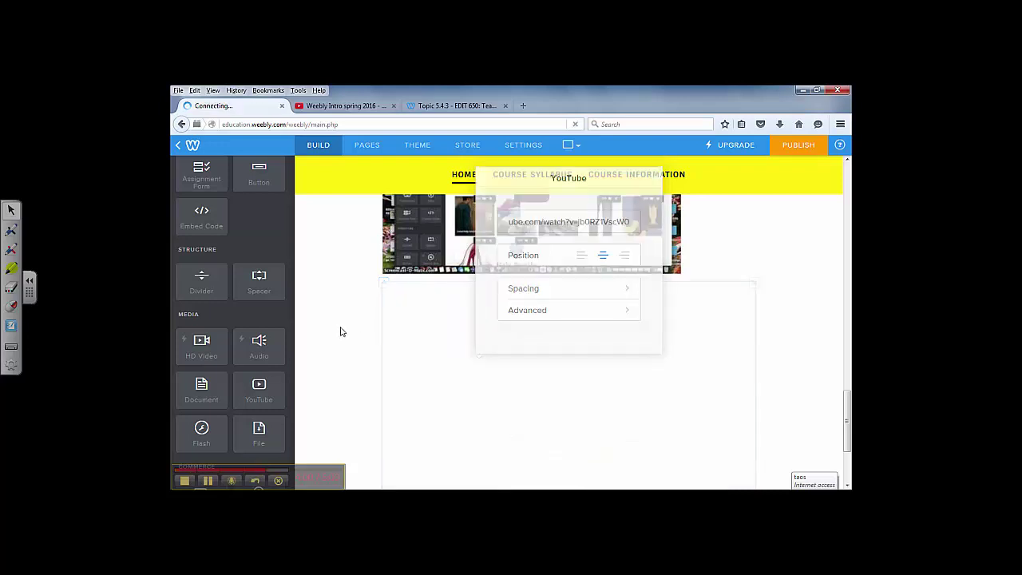
pyautogui.moveTo(847, 414)
pyautogui.mouseDown()
pyautogui.moveTo(847, 434)
pyautogui.moveTo(848, 421)
pyautogui.mouseUp()
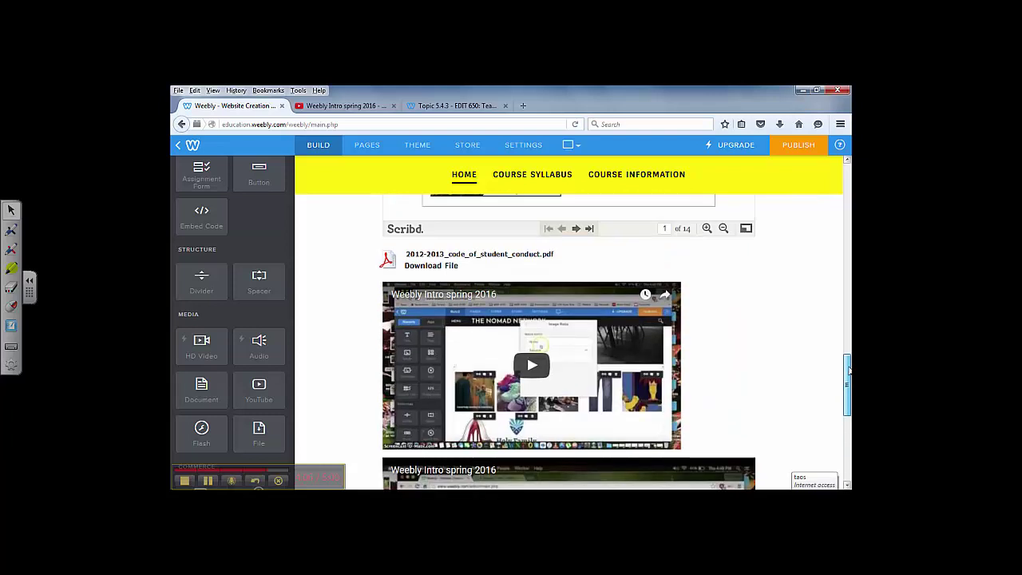
pyautogui.moveTo(848, 422); pyautogui.dragTo(847, 397)
pyautogui.moveTo(568, 431)
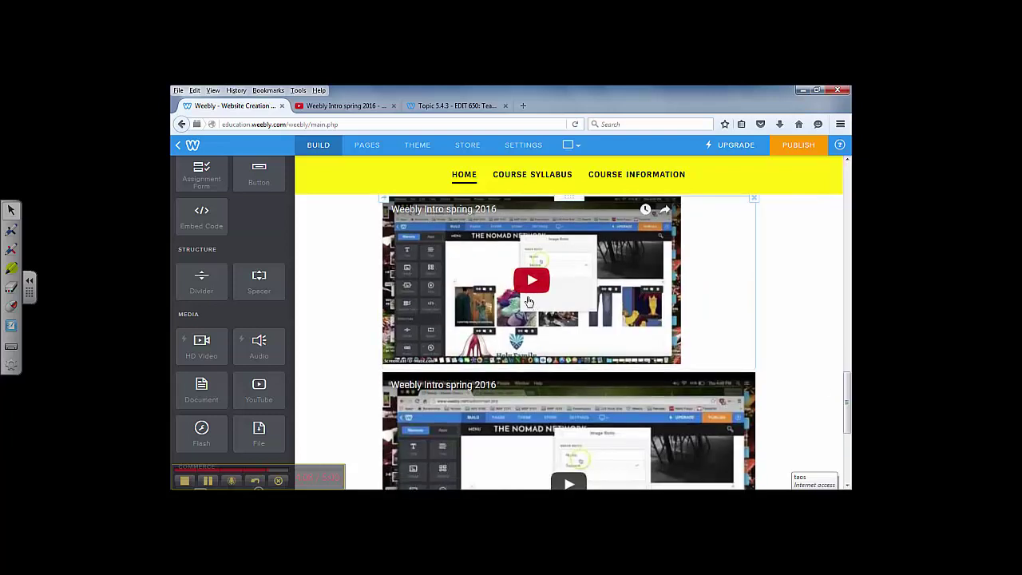
pyautogui.moveTo(848, 391); pyautogui.dragTo(848, 434)
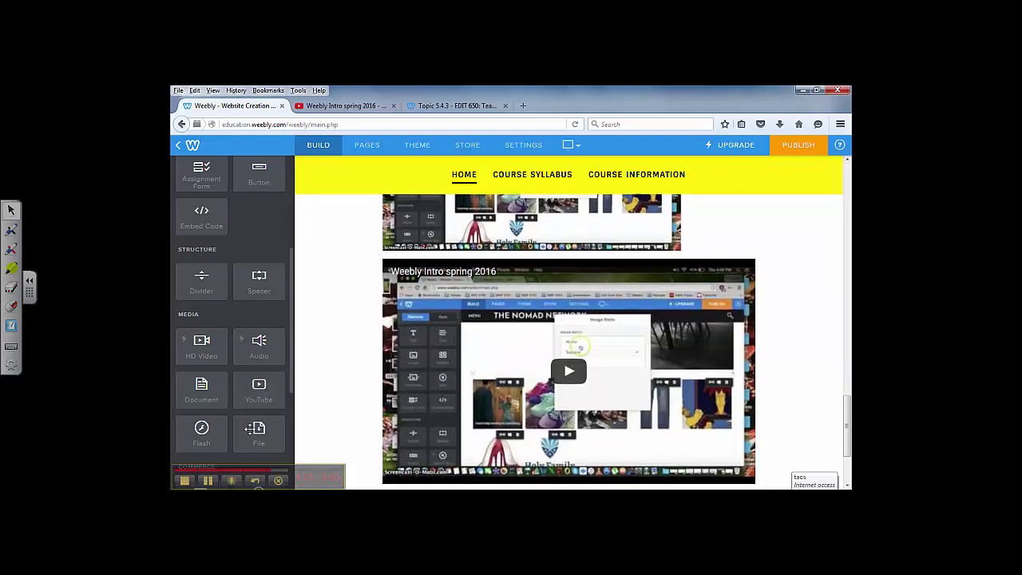